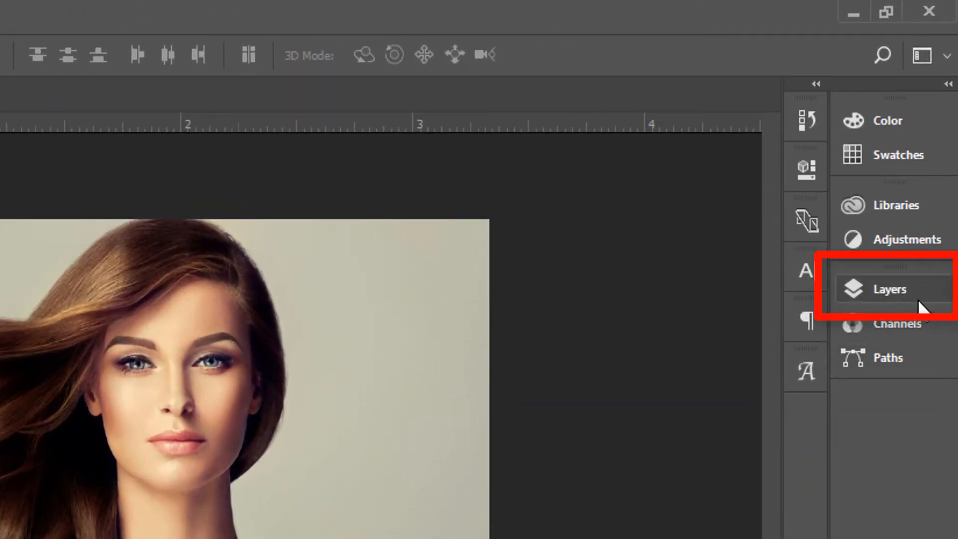
- Show the document's layers and duplicate the Background layer
click(903, 295)
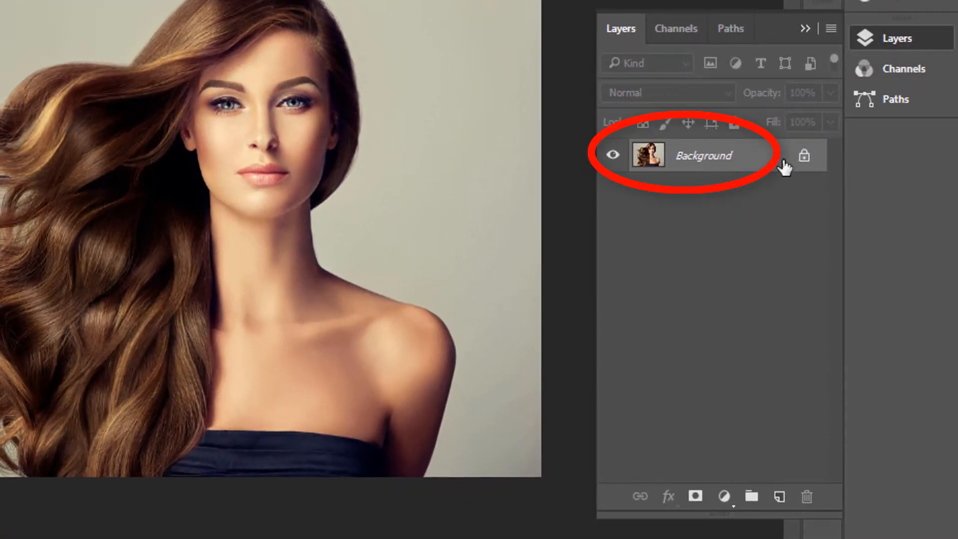
mouse_move(759, 163)
mouse_down()
mouse_move(784, 313)
mouse_move(782, 497)
mouse_up()
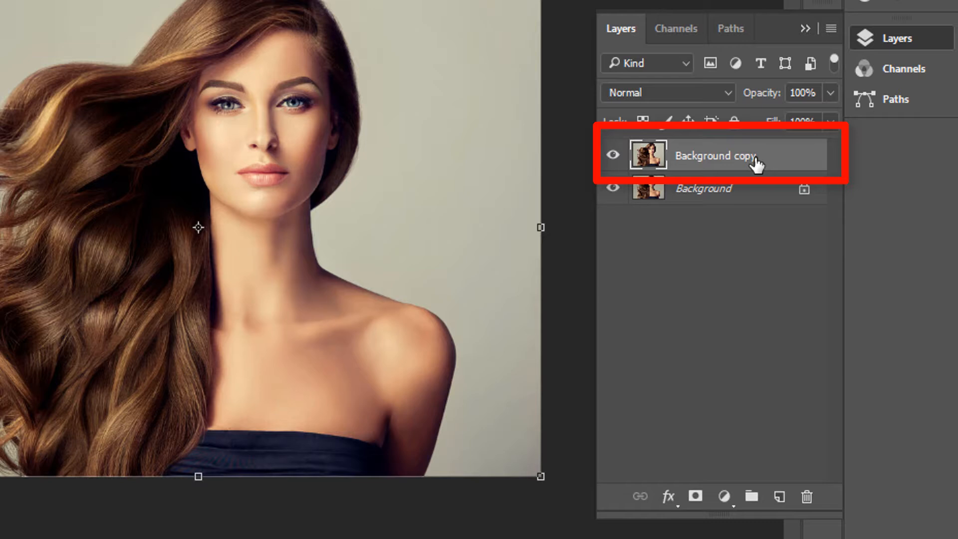
- Add a Hue/Saturation adjustment layer above the Background copy with the saturation set to -100
click(725, 497)
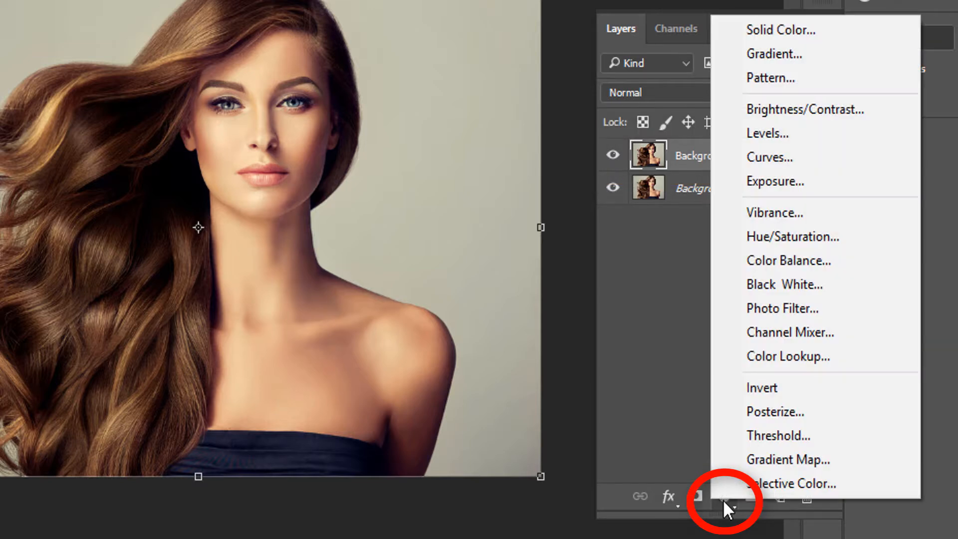
click(840, 243)
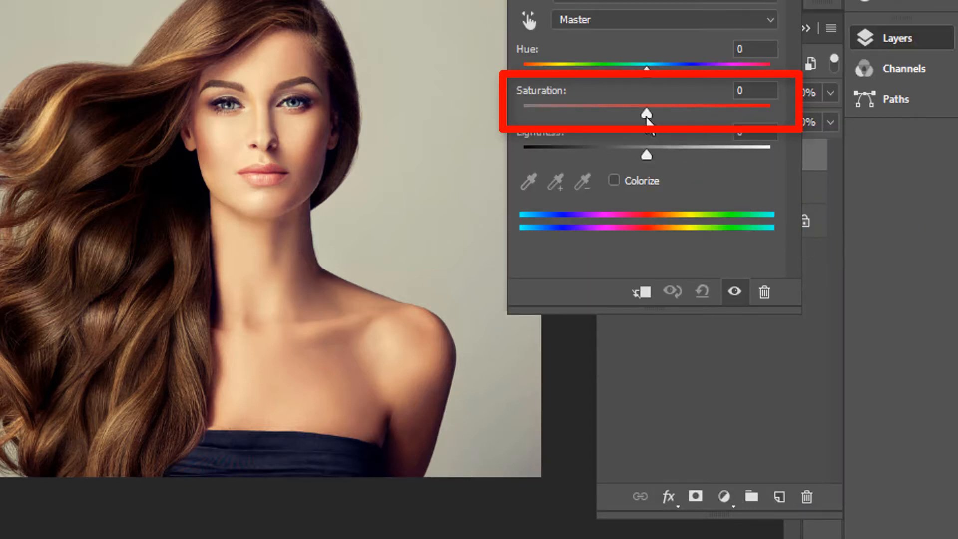
drag(647, 117, 509, 117)
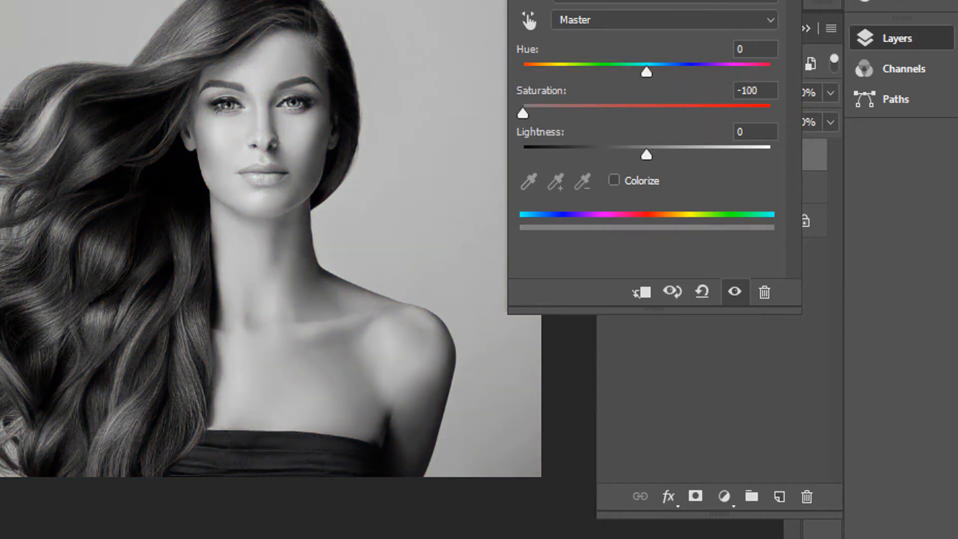
click(765, 1)
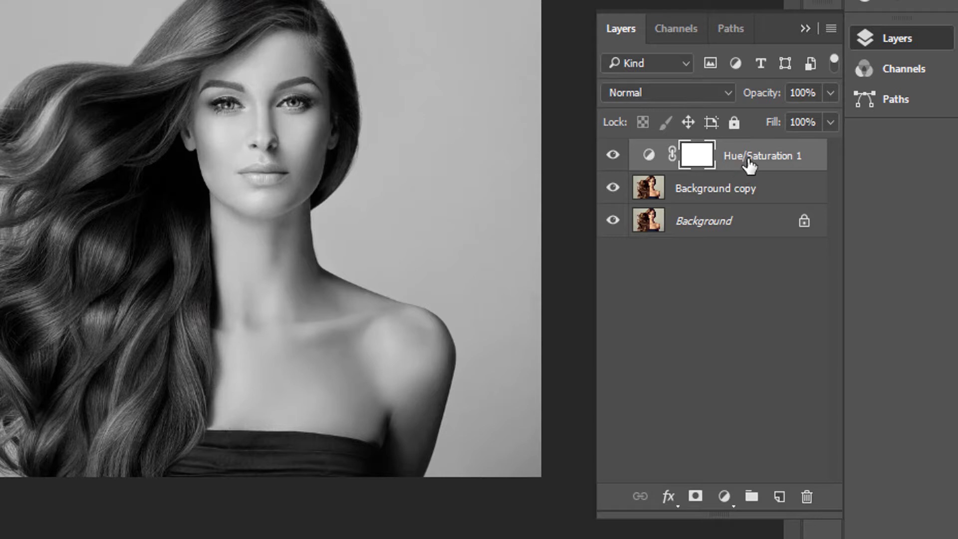
- Change the Background copy layer's blend mode to Color Dodge
click(723, 192)
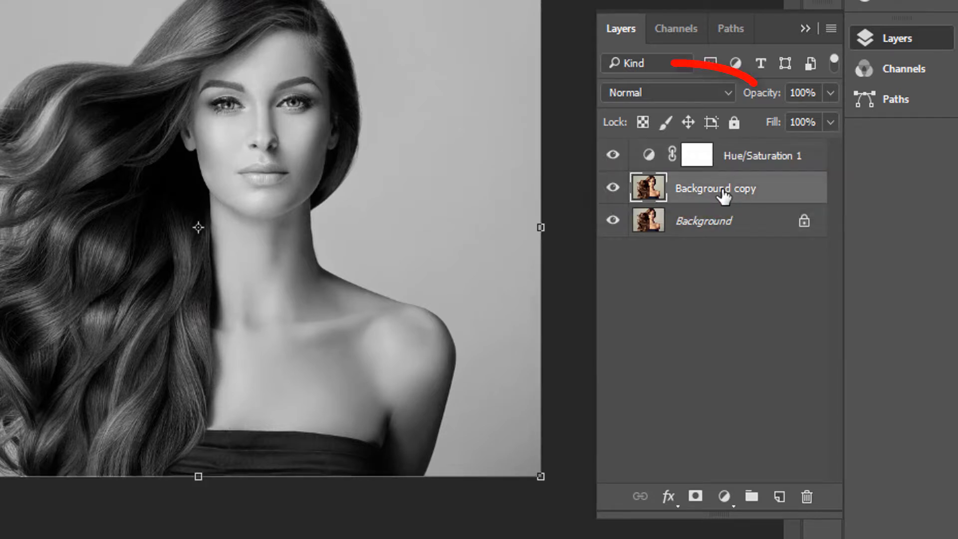
click(717, 95)
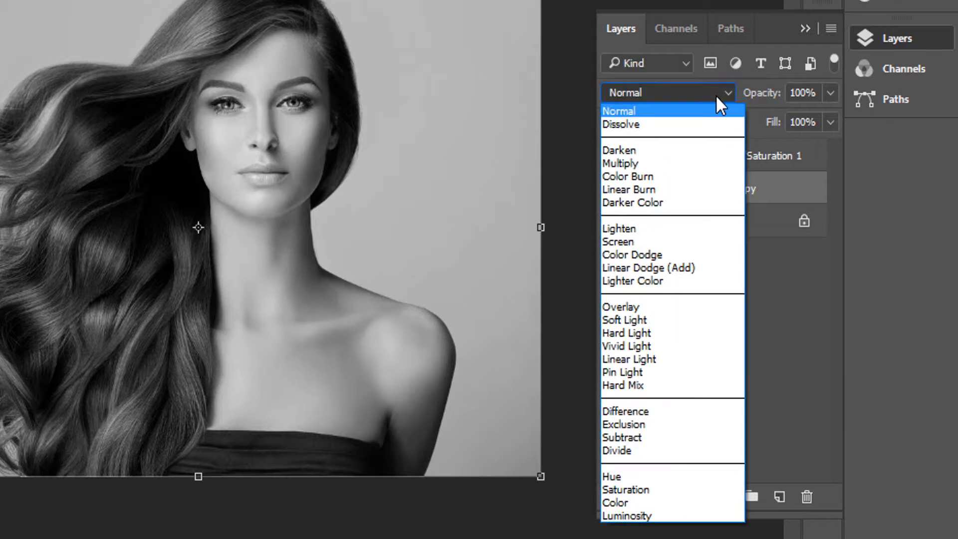
click(687, 254)
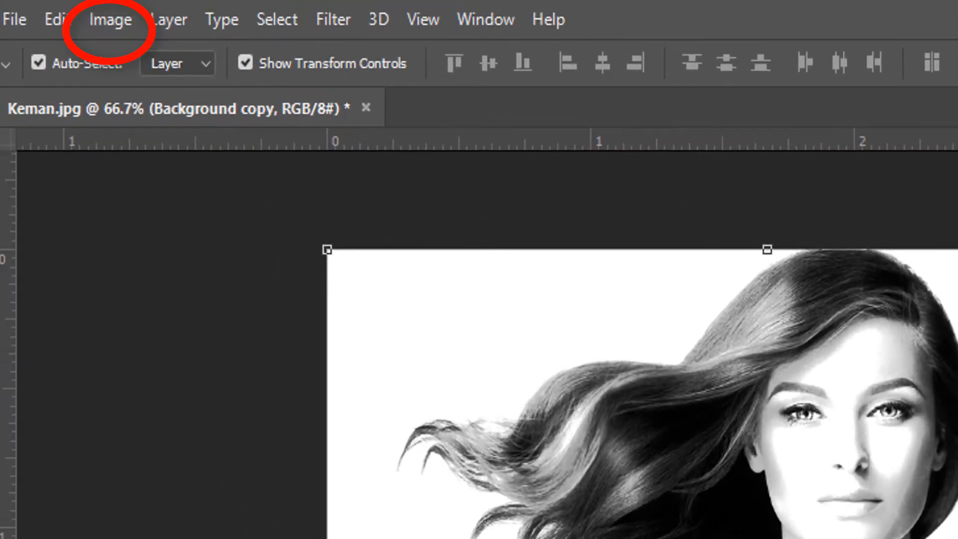
- Invert the colours of the Background copy layer
click(106, 26)
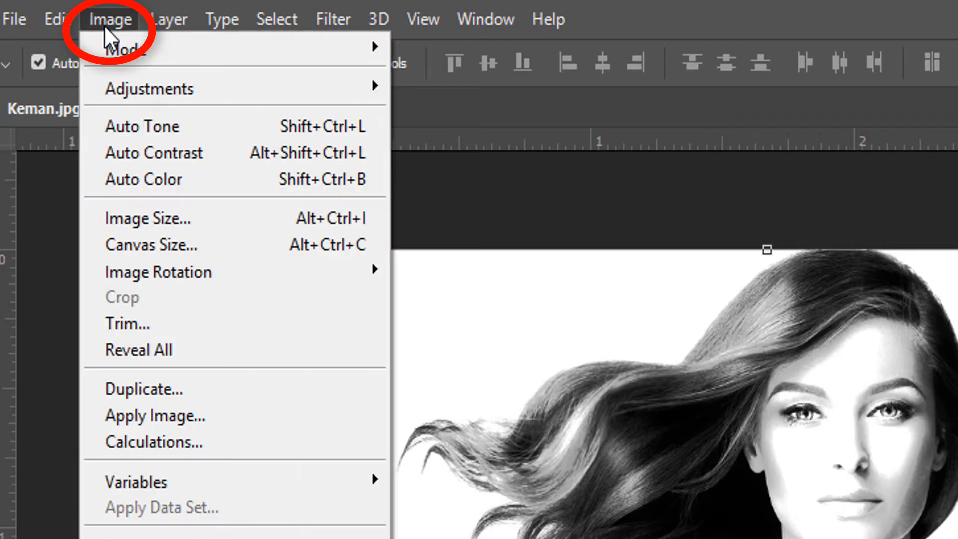
mouse_move(232, 98)
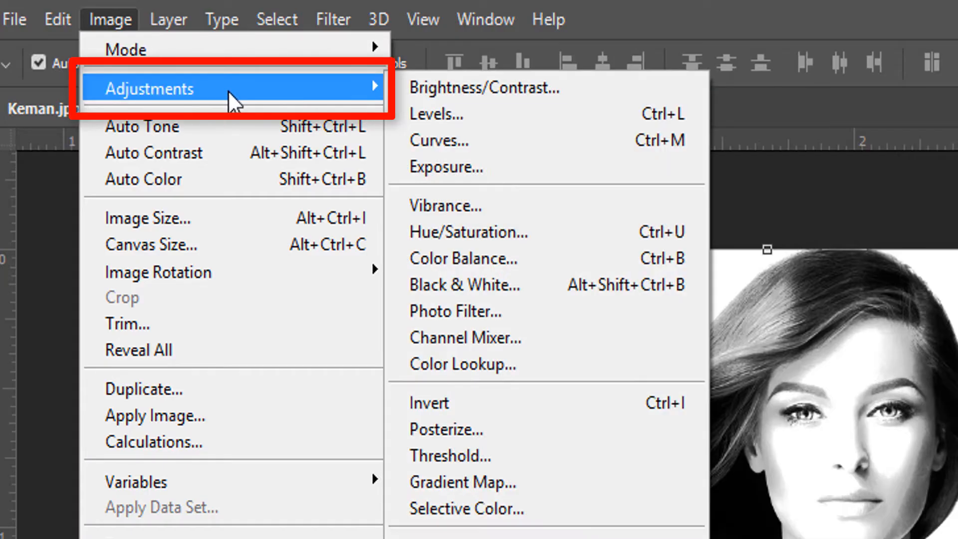
click(483, 411)
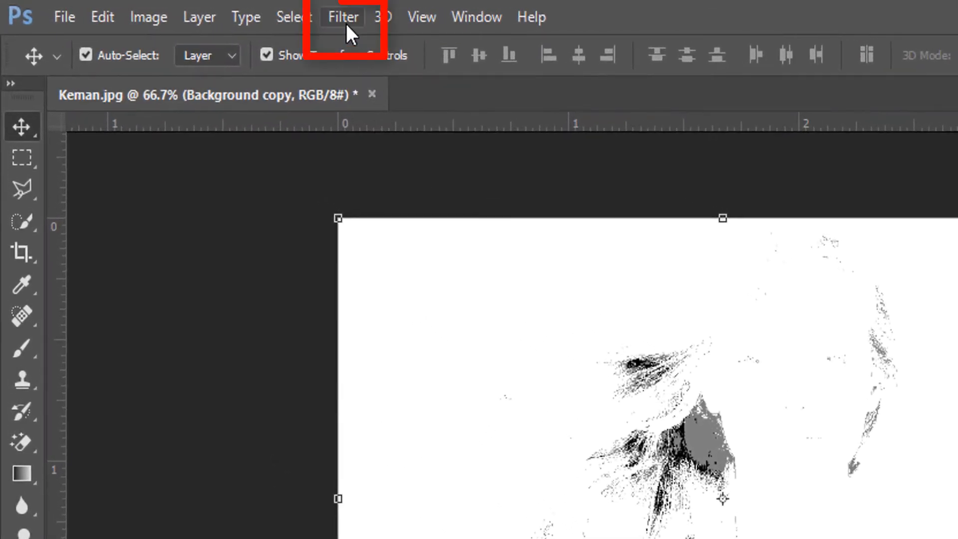
- Apply a Gaussian Blur with a radius of 24.9 pixels to the Background copy layer
click(345, 19)
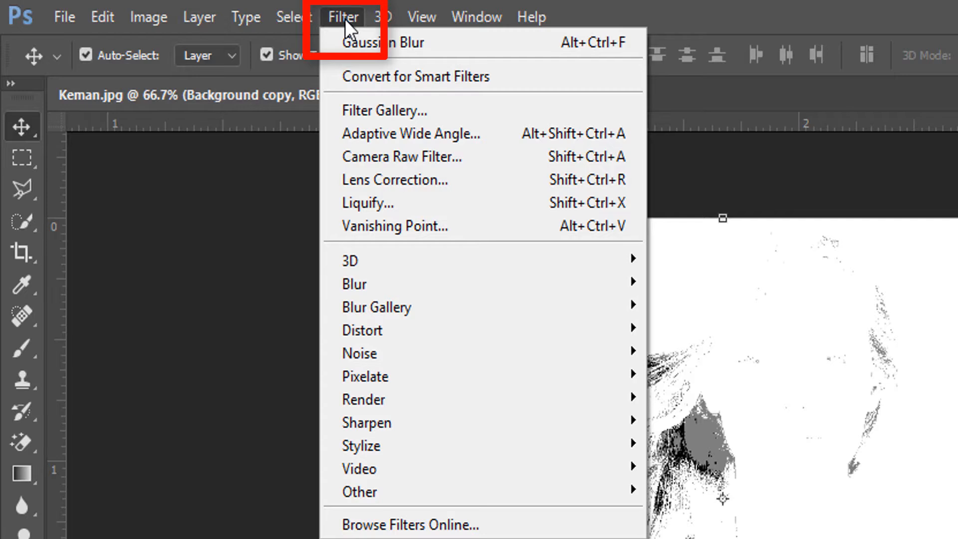
mouse_move(376, 289)
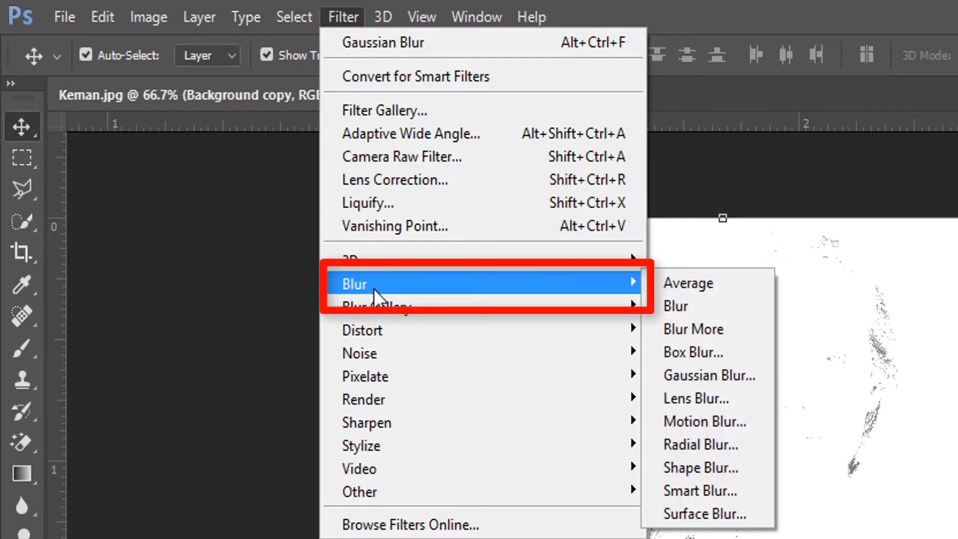
click(726, 377)
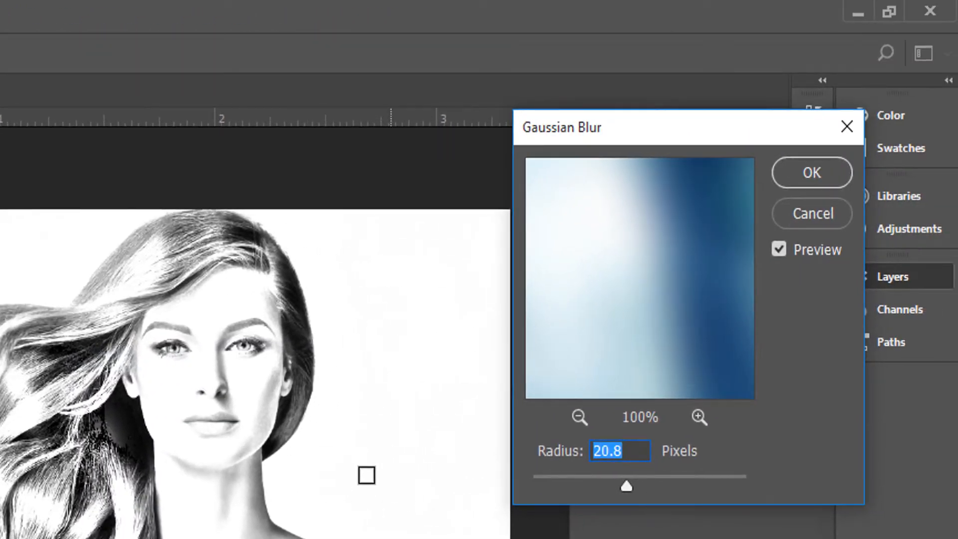
mouse_move(626, 487)
mouse_down()
mouse_move(531, 487)
mouse_move(631, 492)
mouse_up()
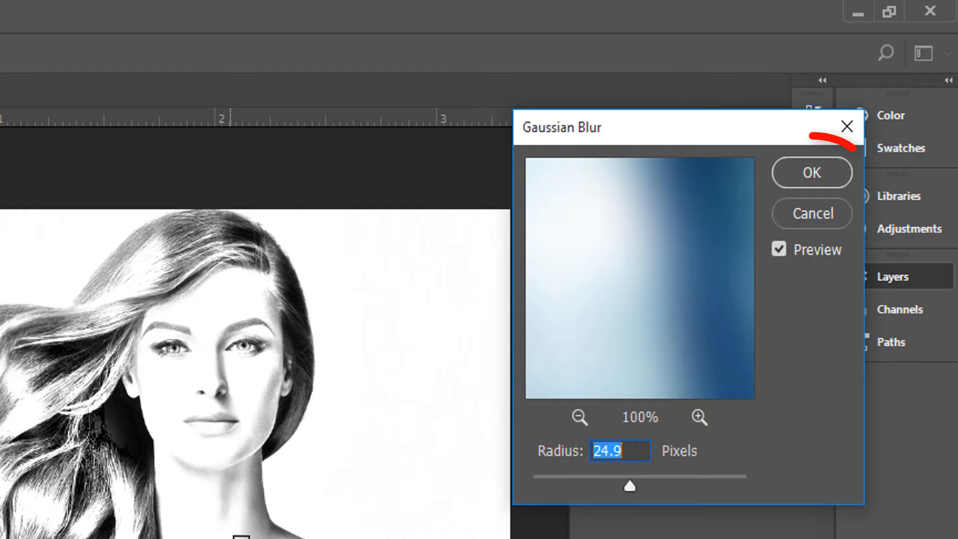
click(811, 175)
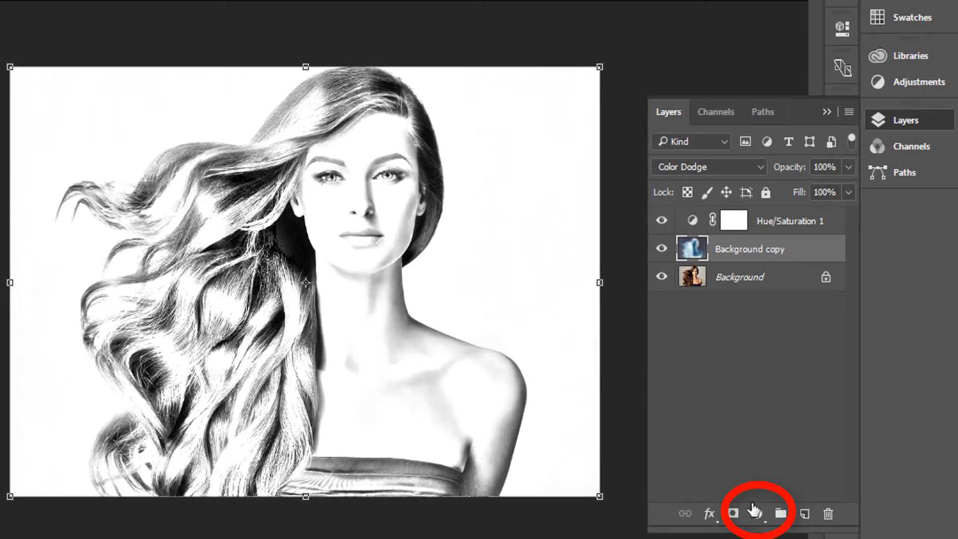
- Add a Levels adjustment layer above the Background copy with the black input at 137 and the white input at 243
click(756, 513)
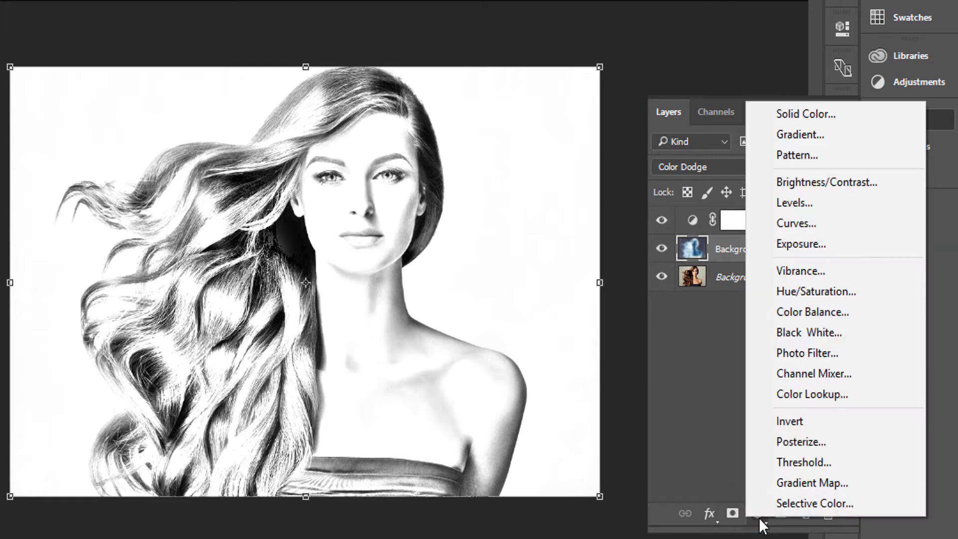
click(806, 204)
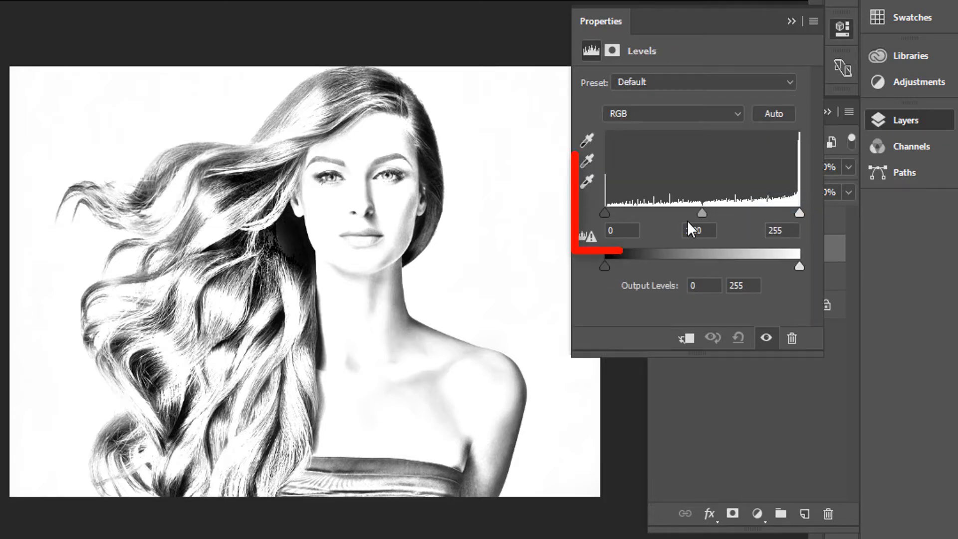
drag(604, 214, 702, 216)
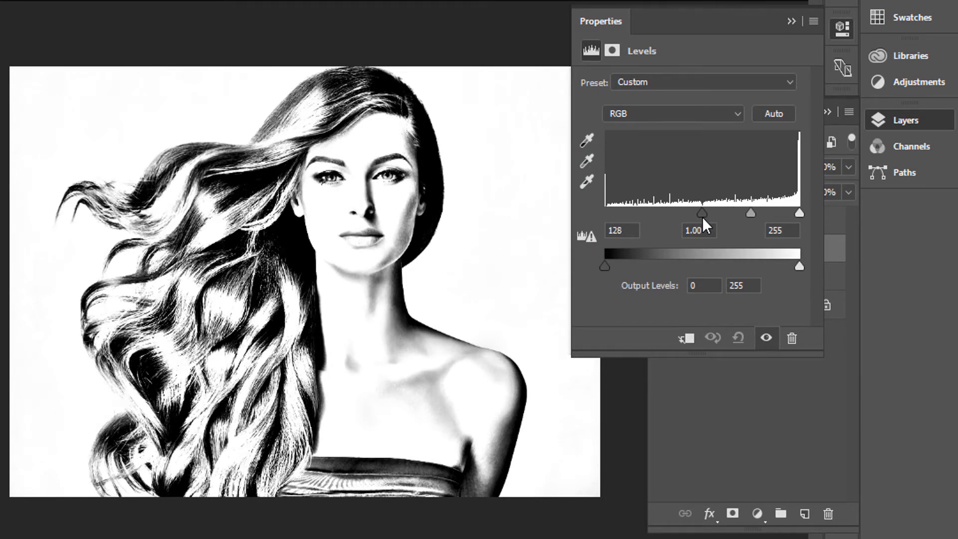
mouse_move(702, 217)
mouse_down()
mouse_move(718, 216)
mouse_move(709, 220)
mouse_up()
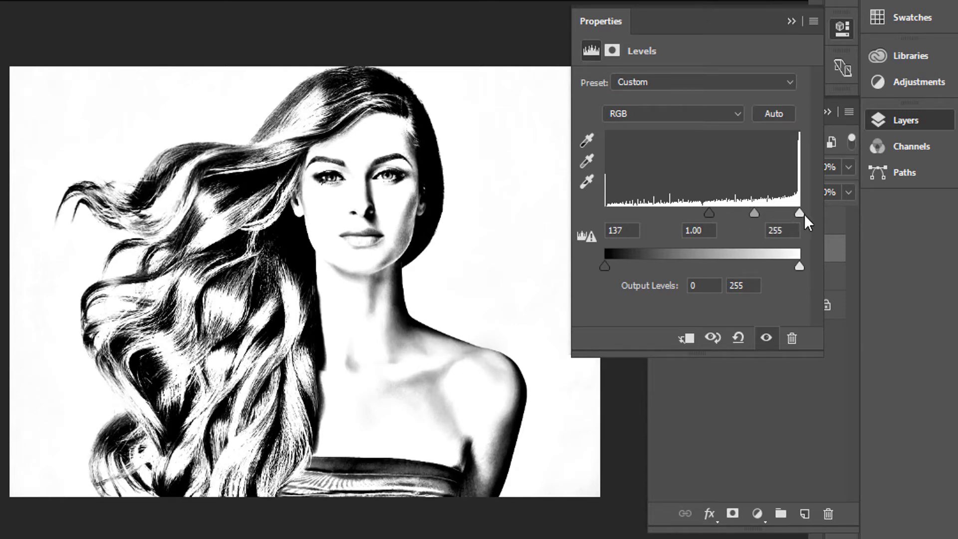
drag(802, 215, 792, 220)
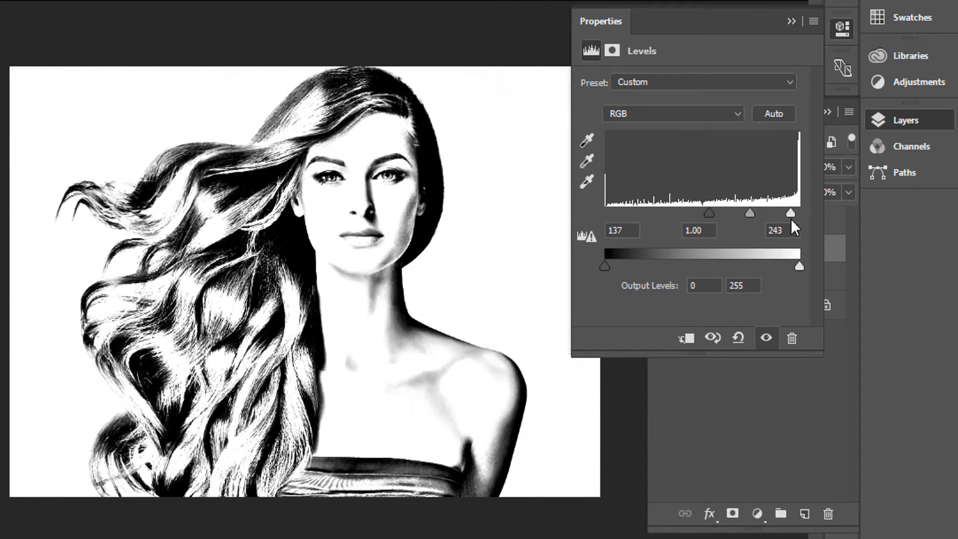
click(791, 22)
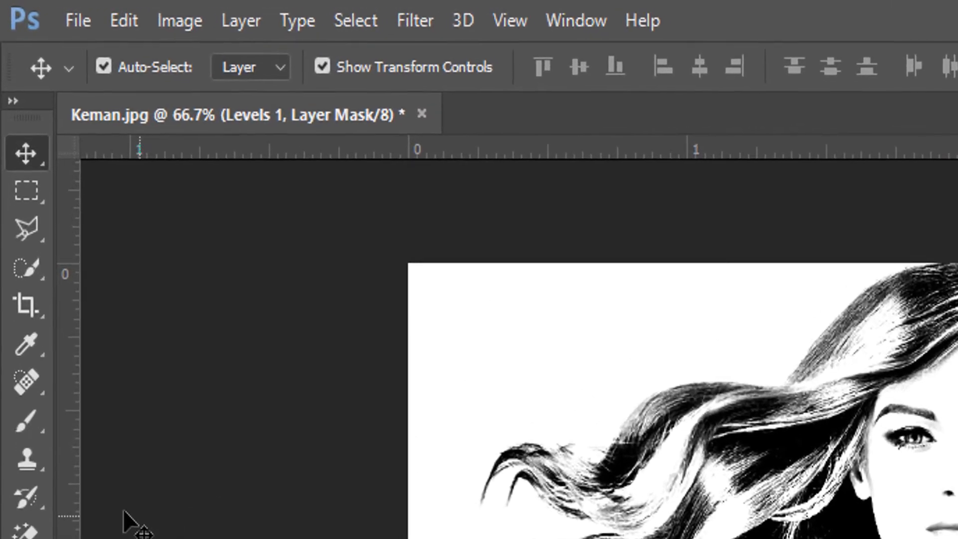
- Activate the Brush tool with a soft brush at 0% hardness and a size of 300 px
click(25, 427)
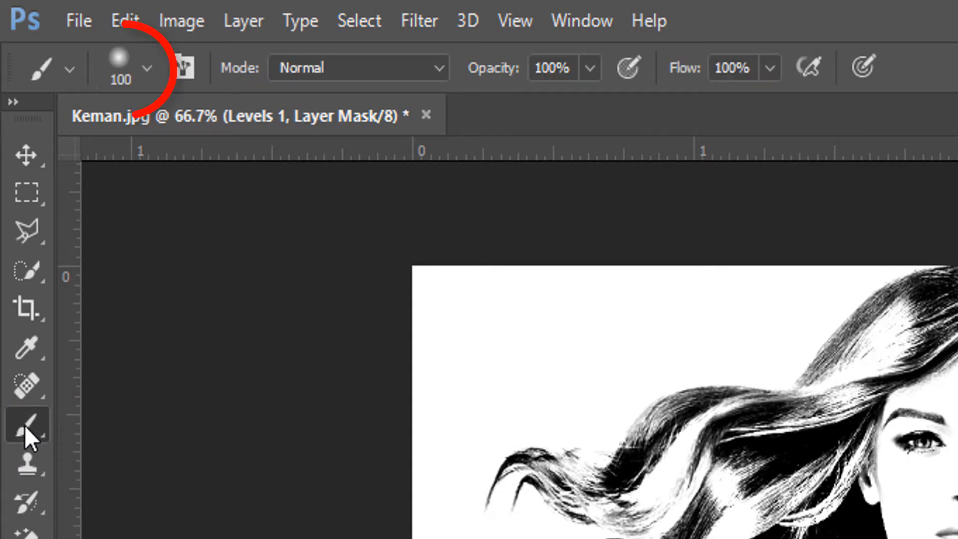
click(138, 60)
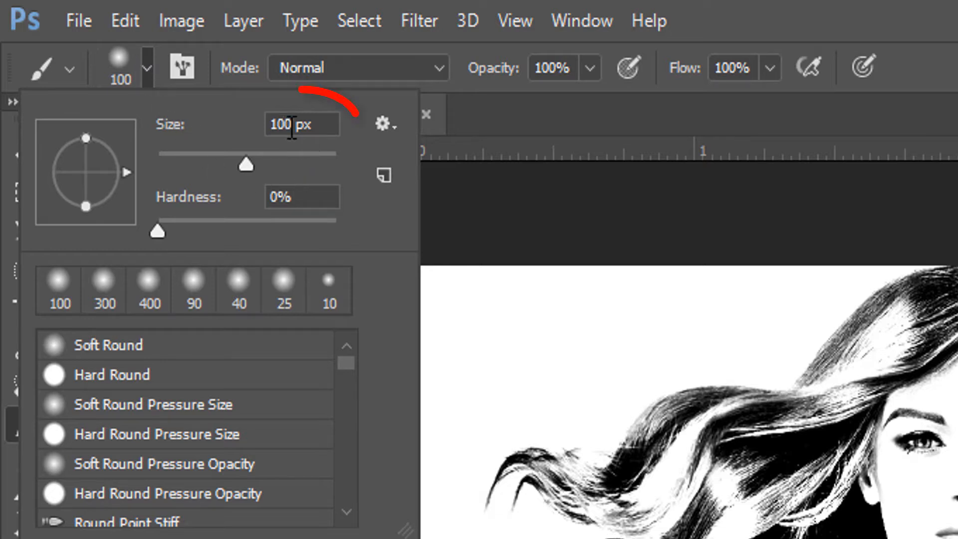
drag(293, 126, 254, 149)
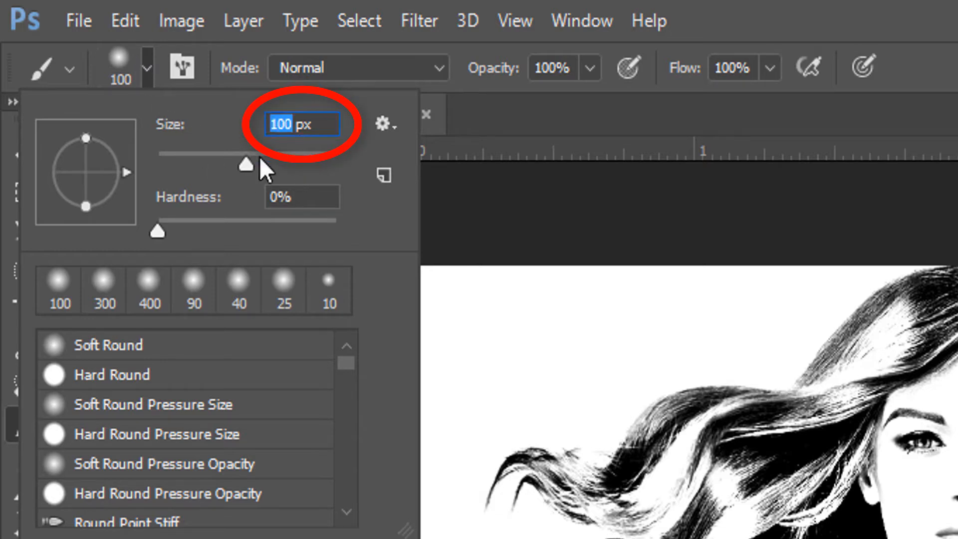
text(30)
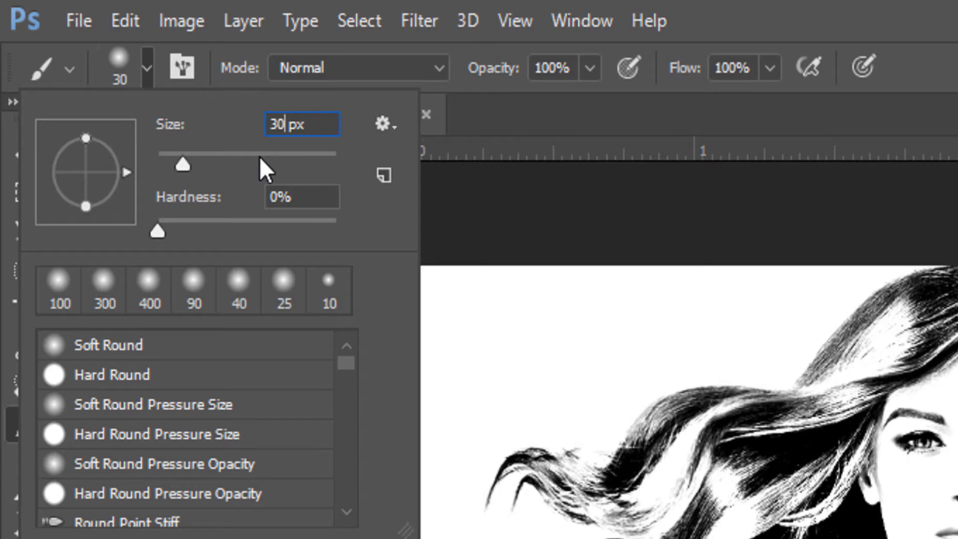
key(Return)
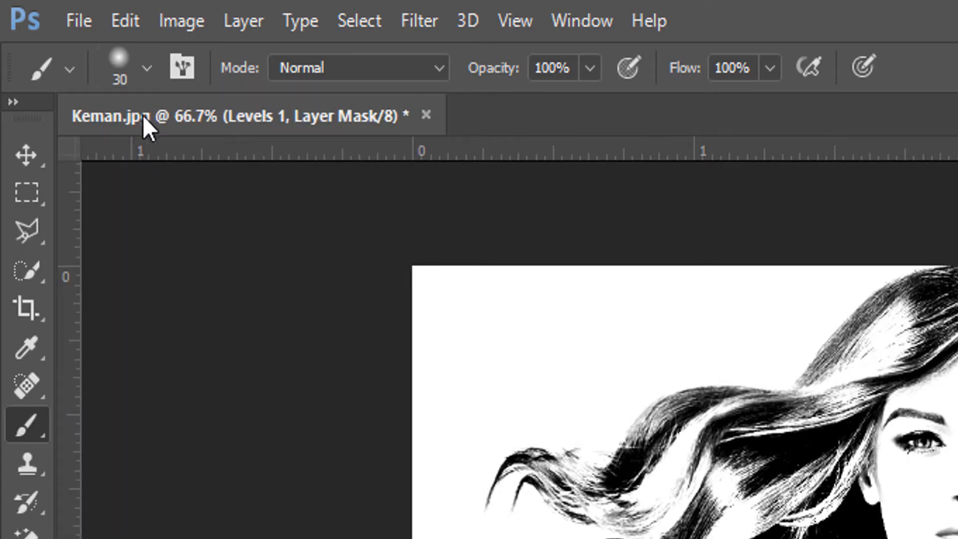
click(143, 76)
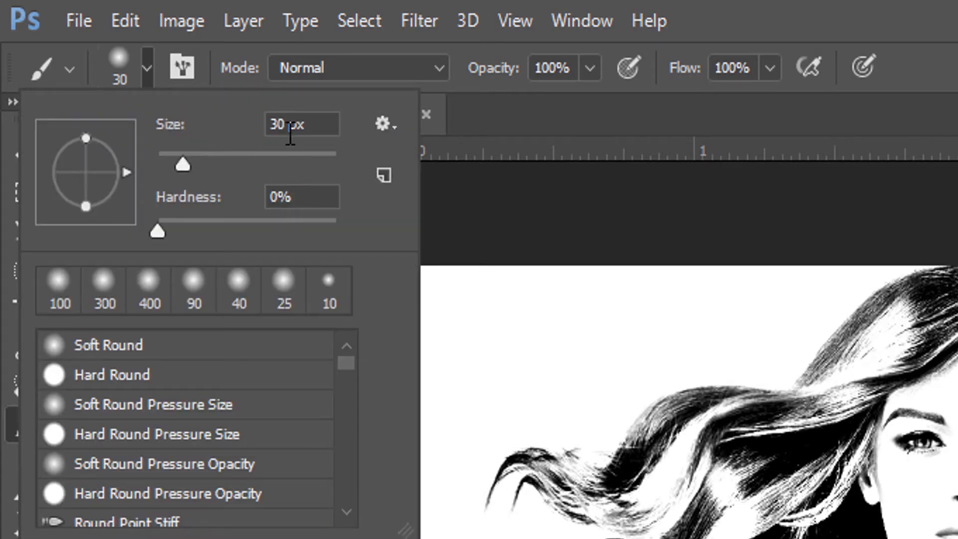
drag(288, 123, 244, 122)
text(300)
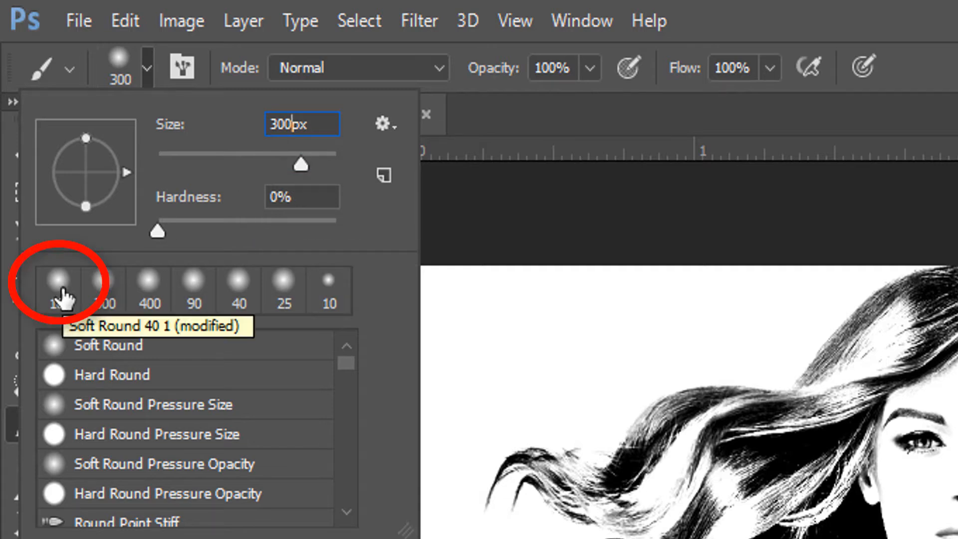
- Set the brush opacity to 40% and paint black on the Levels layer mask over the hair and body to soften the dark areas
click(591, 67)
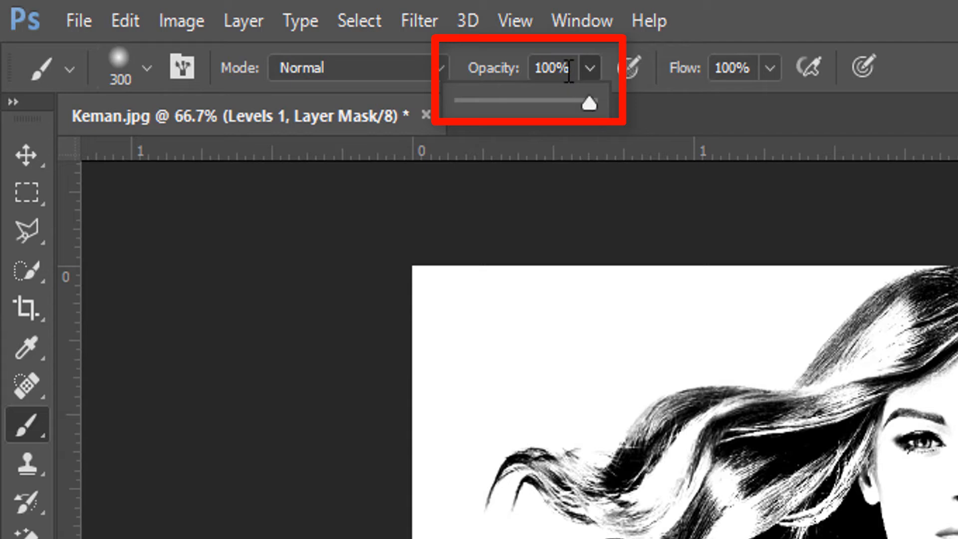
drag(569, 67, 487, 69)
text(40)
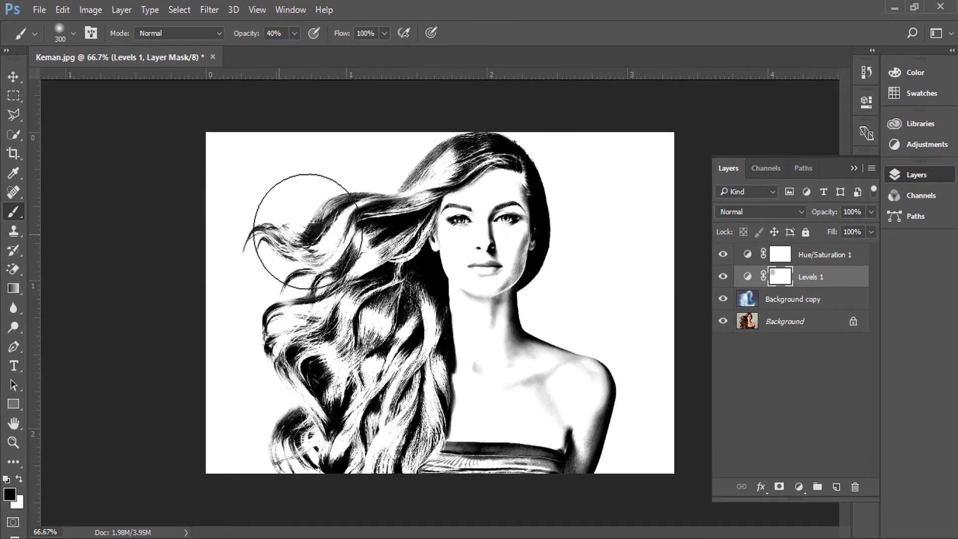
mouse_move(308, 231)
mouse_down()
mouse_move(387, 170)
mouse_move(513, 150)
mouse_move(575, 203)
mouse_move(559, 145)
mouse_move(582, 291)
mouse_move(582, 225)
mouse_move(600, 372)
mouse_move(524, 310)
mouse_move(503, 427)
mouse_move(396, 503)
mouse_move(411, 280)
mouse_move(360, 171)
mouse_move(259, 300)
mouse_move(289, 396)
mouse_move(313, 420)
mouse_move(289, 452)
mouse_move(306, 471)
mouse_move(380, 479)
mouse_move(317, 337)
mouse_move(355, 364)
mouse_move(257, 229)
mouse_move(261, 160)
mouse_move(231, 463)
mouse_move(240, 474)
mouse_up()
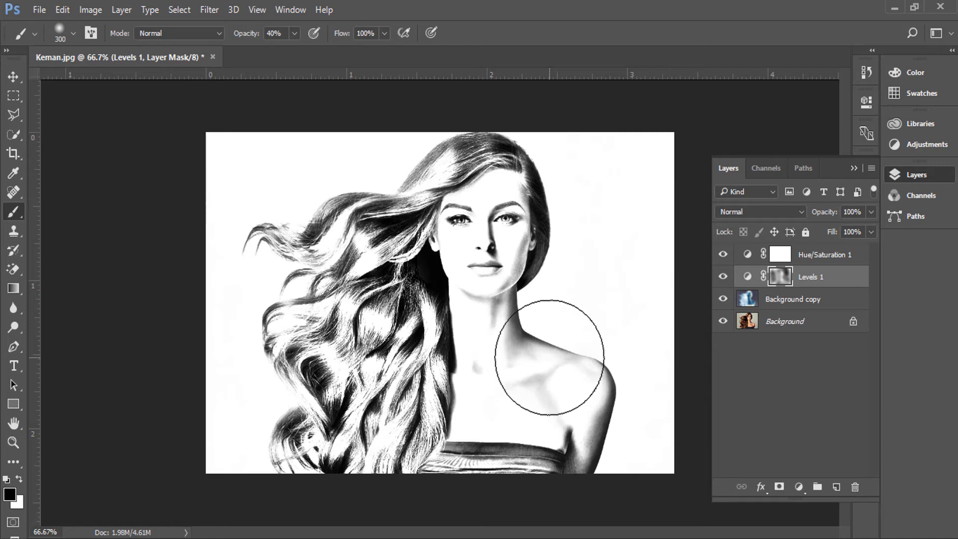
- Stamp the visible result into a new layer above the Levels layer and swap the foreground and background colours
key(ctrl+shift+alt+e)
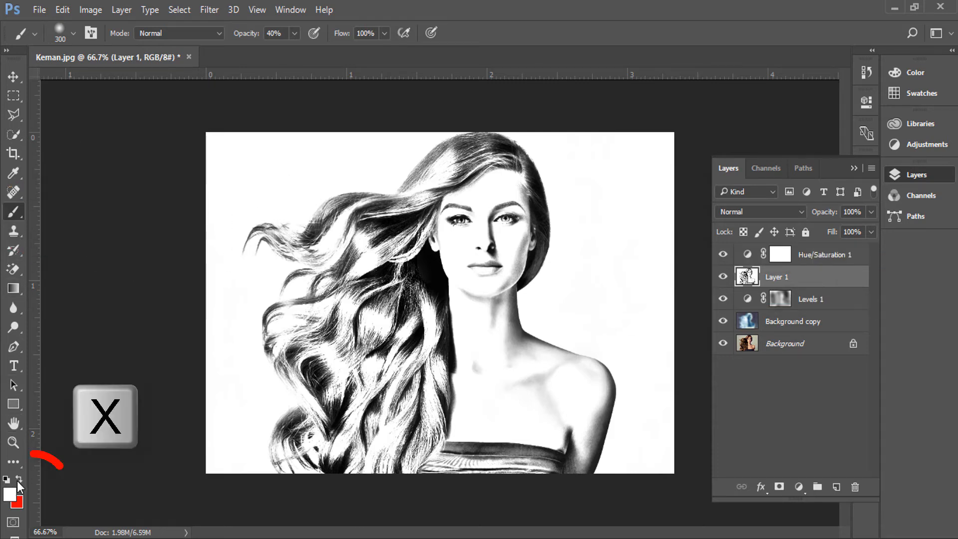
key(x)
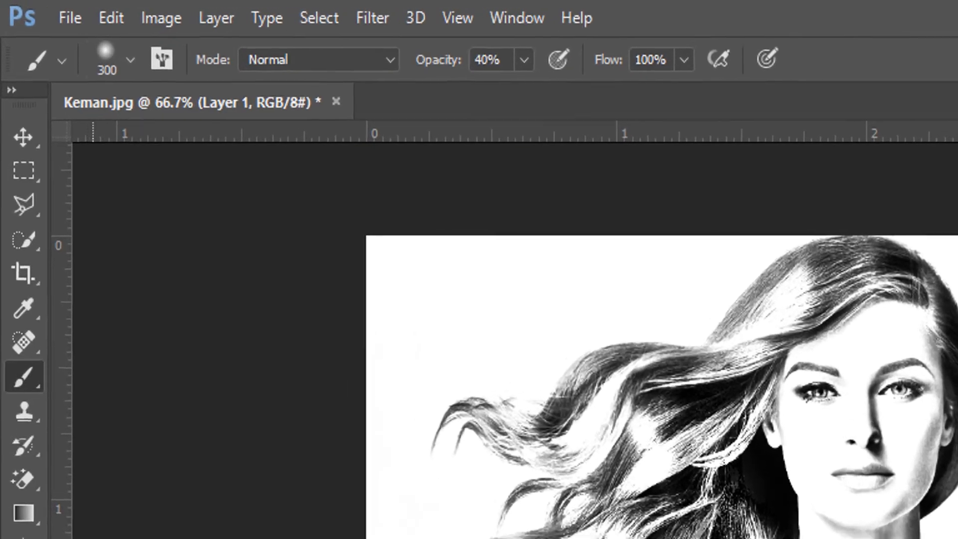
- Set the soft brush's size to 100 px and its opacity to 100%
click(133, 58)
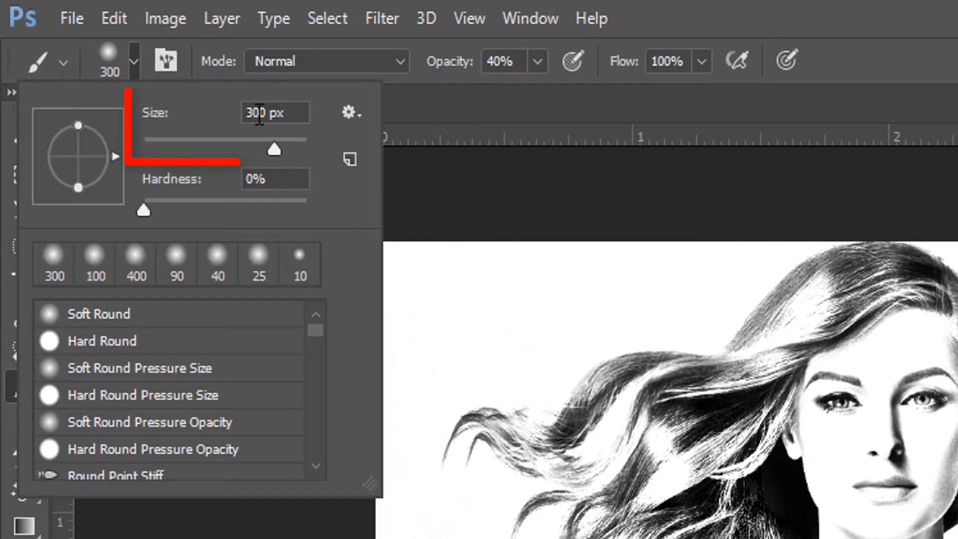
text(50)
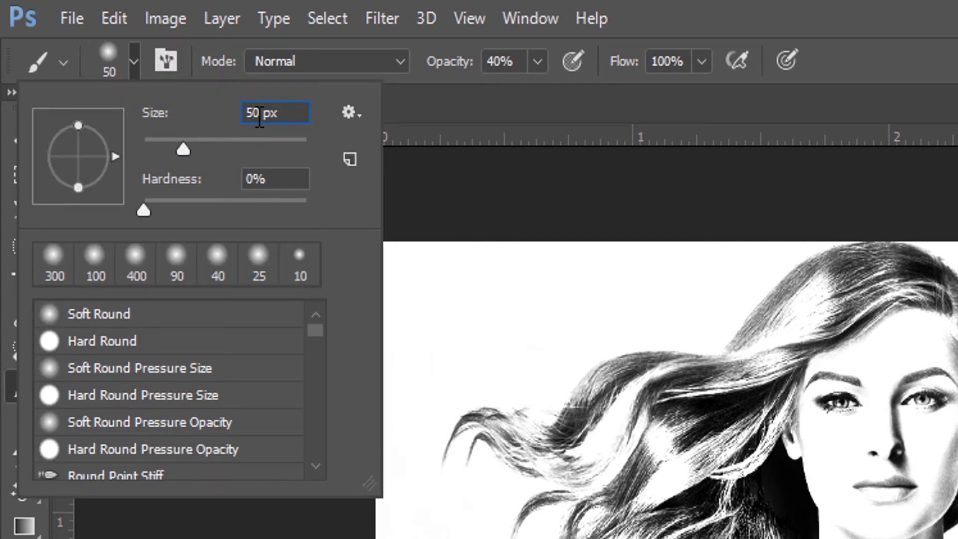
key(BackSpace)
key(BackSpace)
text(100)
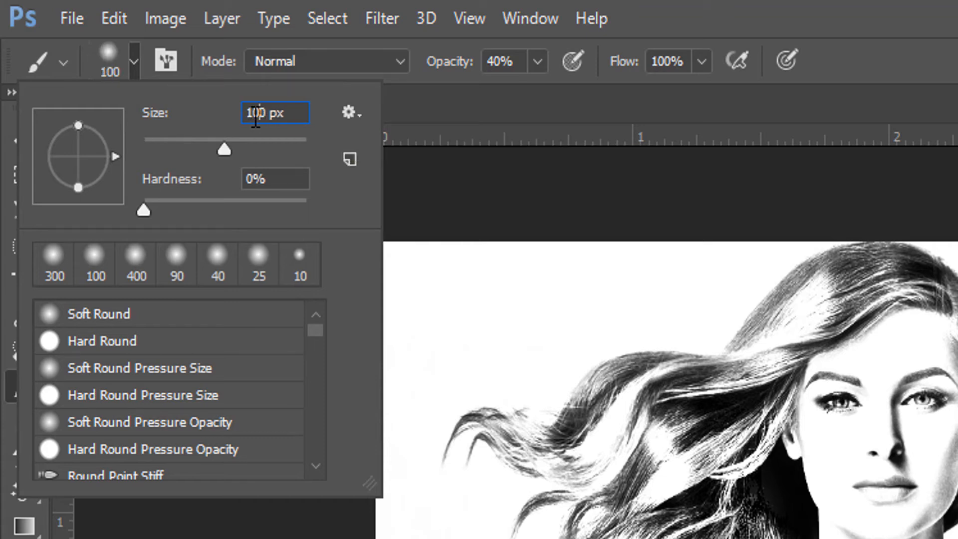
click(539, 62)
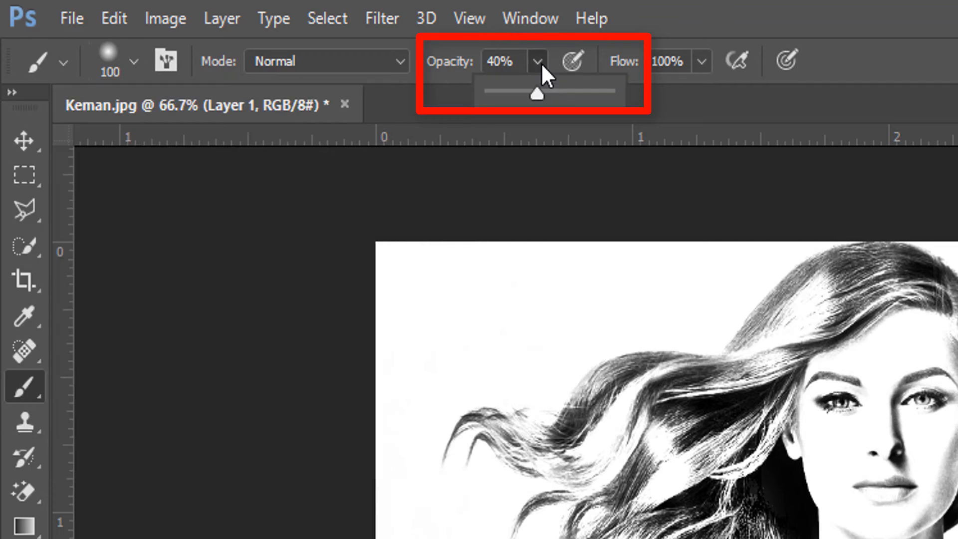
drag(538, 95, 765, 122)
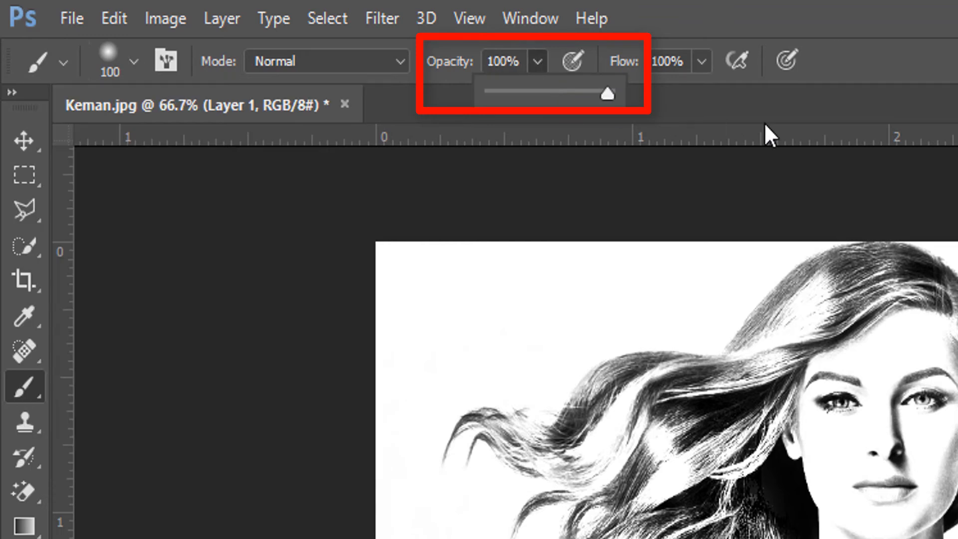
click(848, 68)
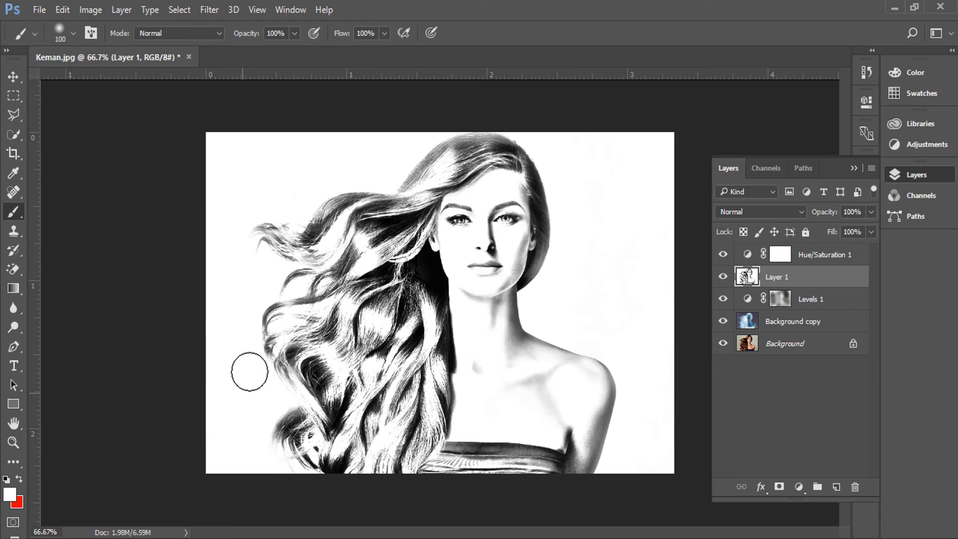
- Collapse the layer list and examine the sketched face, hair and shoulders with the Move tool active
scroll(360, 365, up, 3)
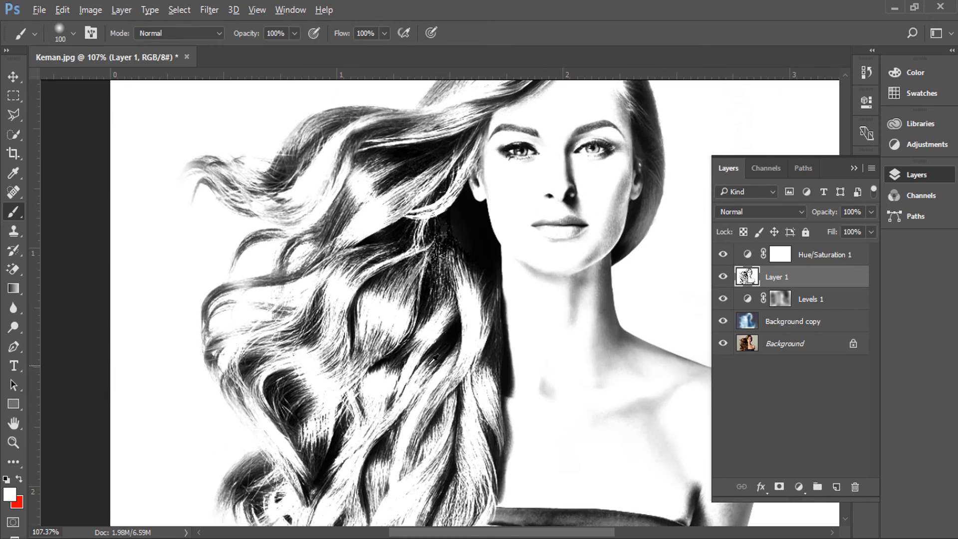
mouse_move(595, 246)
mouse_down()
mouse_move(443, 459)
mouse_move(435, 436)
mouse_move(588, 374)
mouse_move(633, 306)
mouse_up()
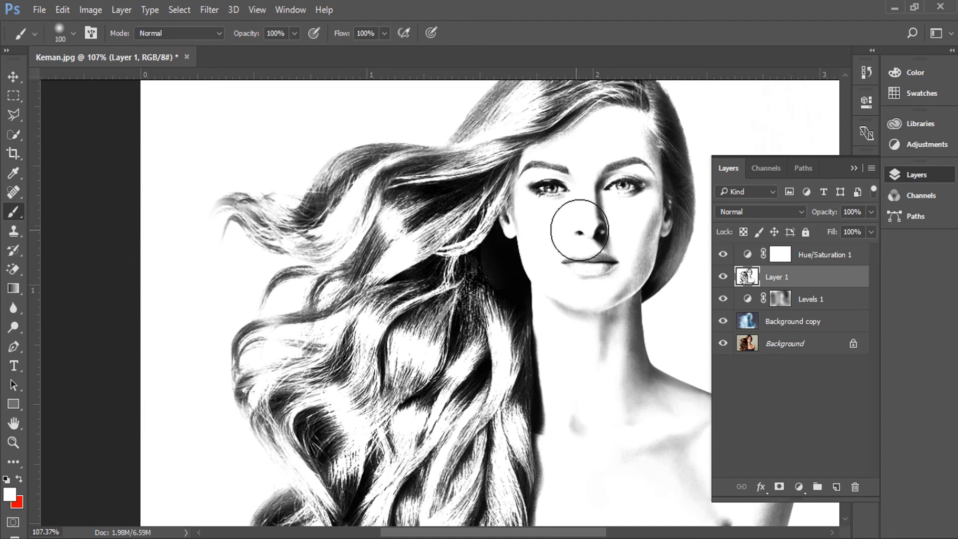
click(855, 168)
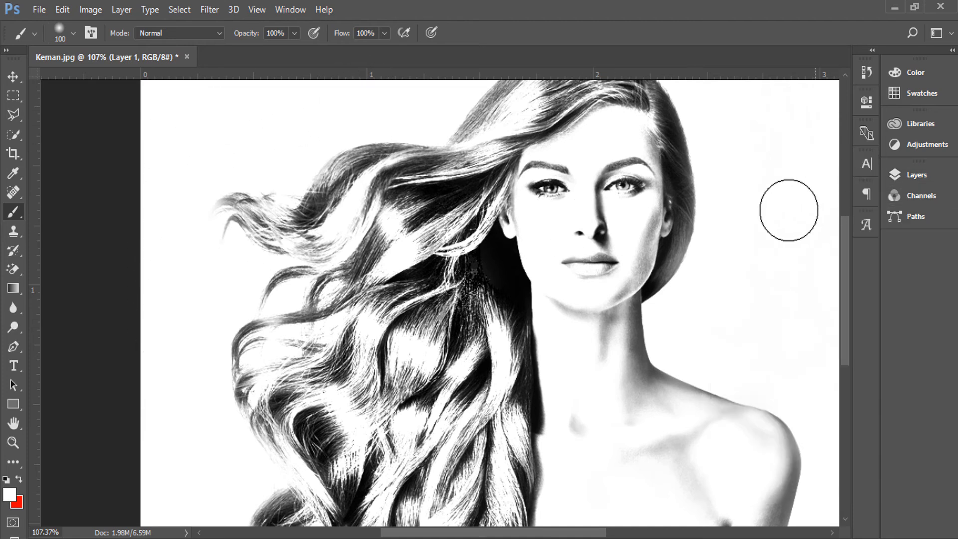
click(12, 78)
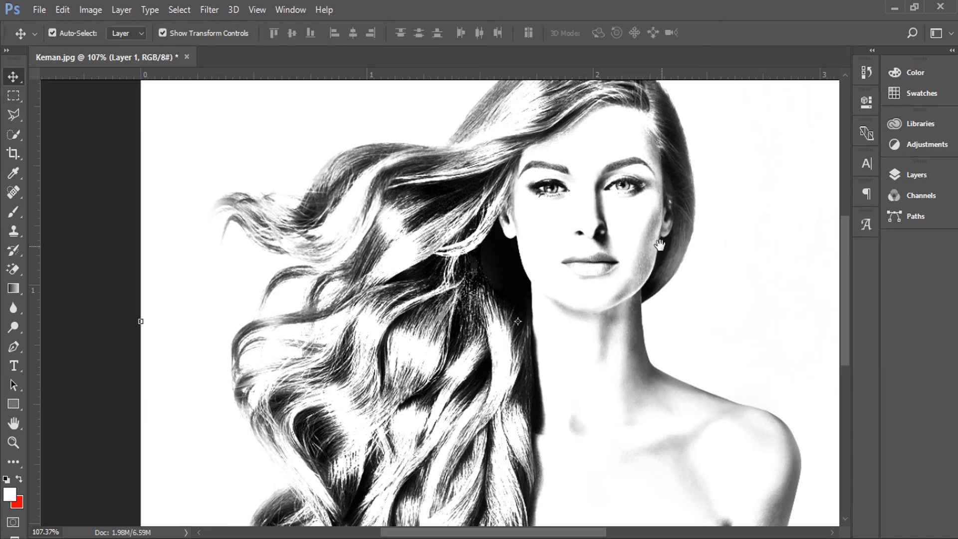
drag(660, 244, 545, 268)
scroll(547, 287, down, 2)
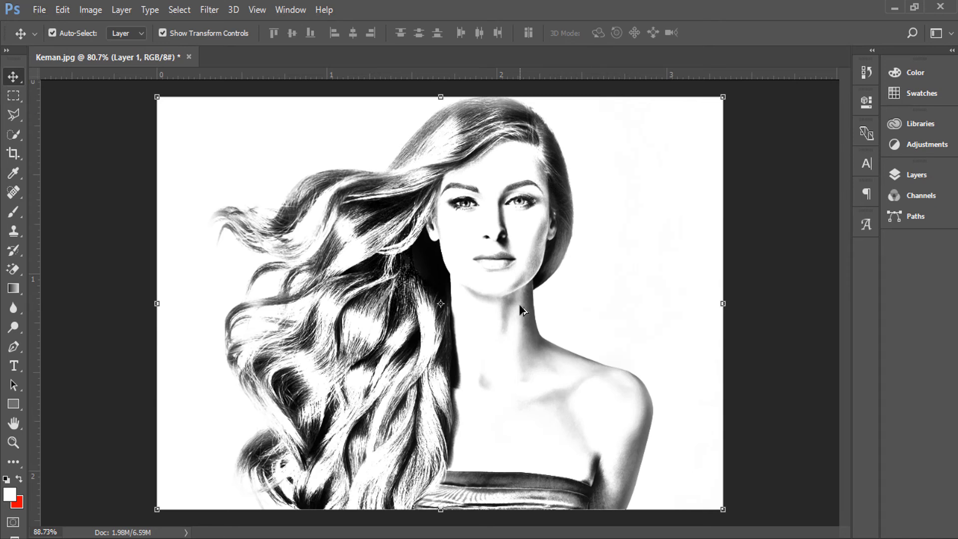
scroll(519, 304, up, 1)
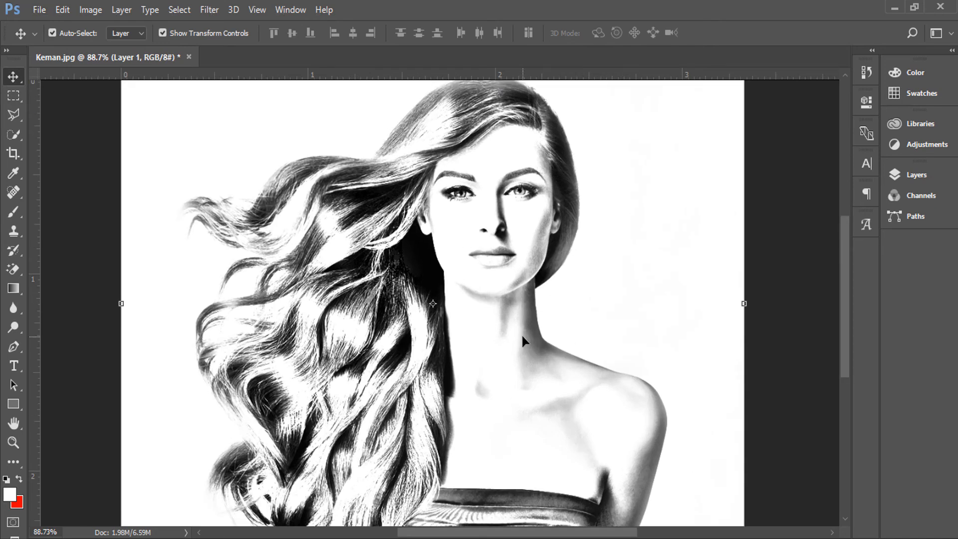